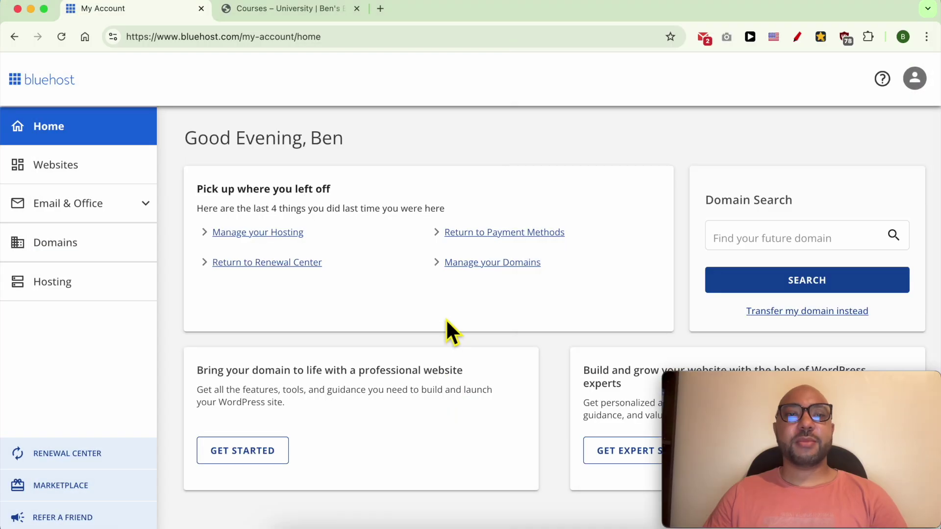
# Step: Open the Websites list and view Ben's Testing Domain's live site in a new tab
pyautogui.click(81, 169)
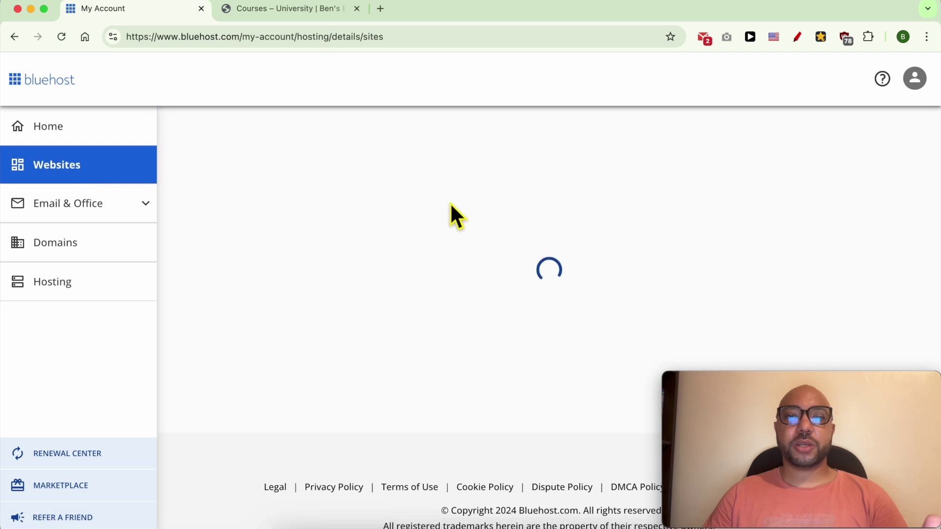
pyautogui.scroll(-5, 637, 228)
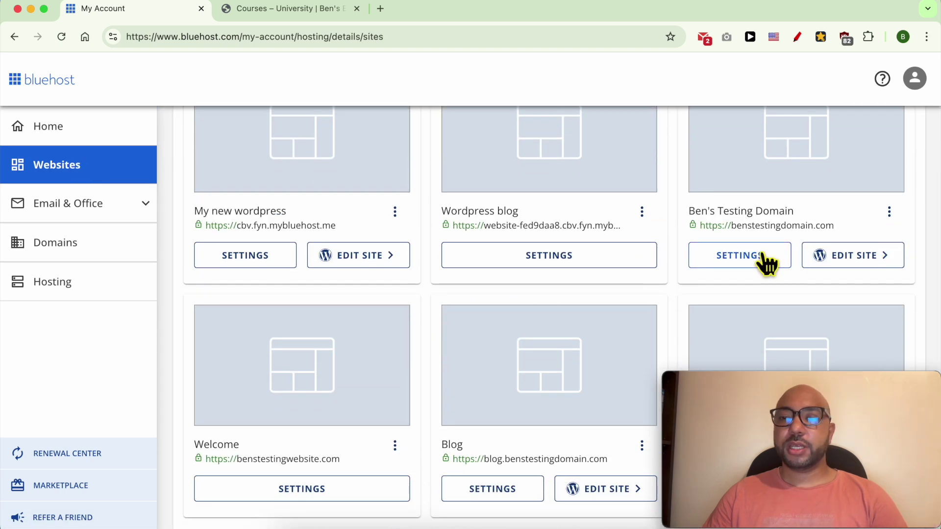
pyautogui.click(888, 213)
pyautogui.click(892, 238)
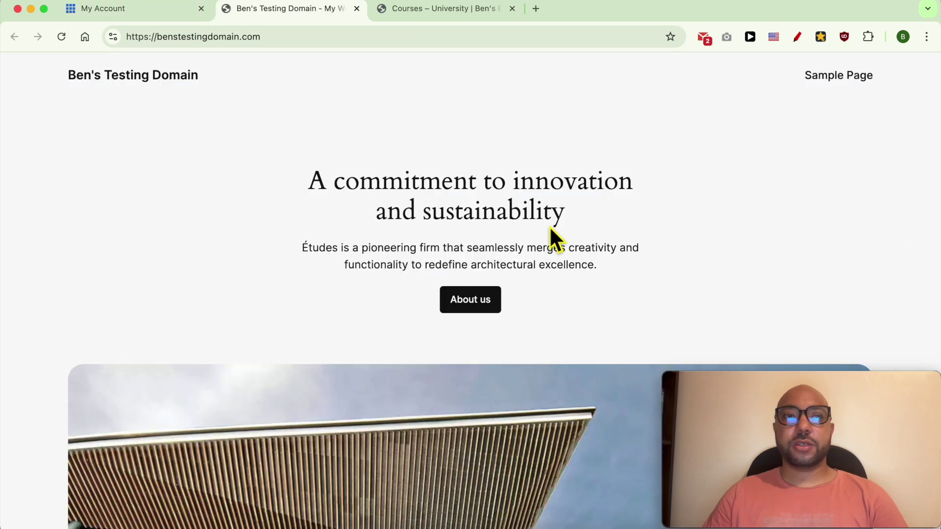
# Step: Highlight the site's heading, intro paragraph and domain name, then return to the Bluehost websites list
pyautogui.moveTo(307, 195); pyautogui.dragTo(682, 283)
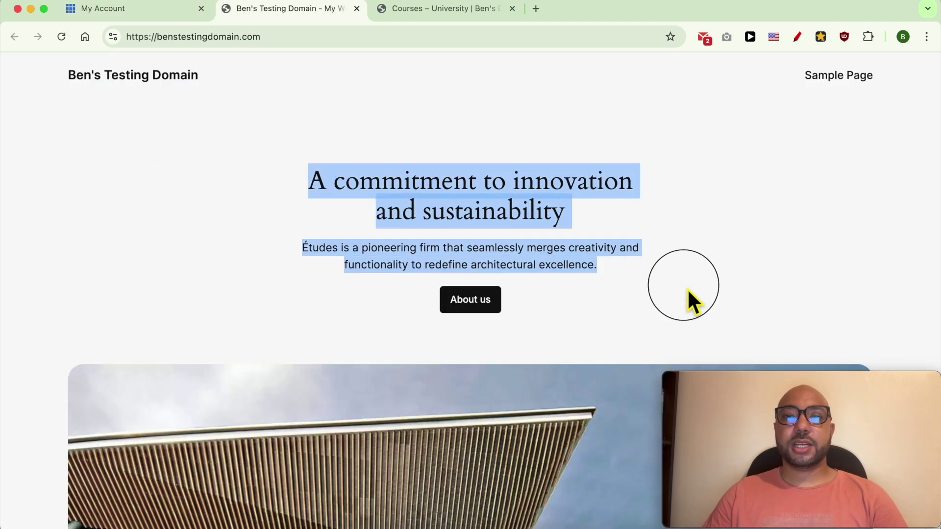
pyautogui.click(687, 288)
pyautogui.click(170, 42)
pyautogui.moveTo(166, 42); pyautogui.dragTo(254, 49)
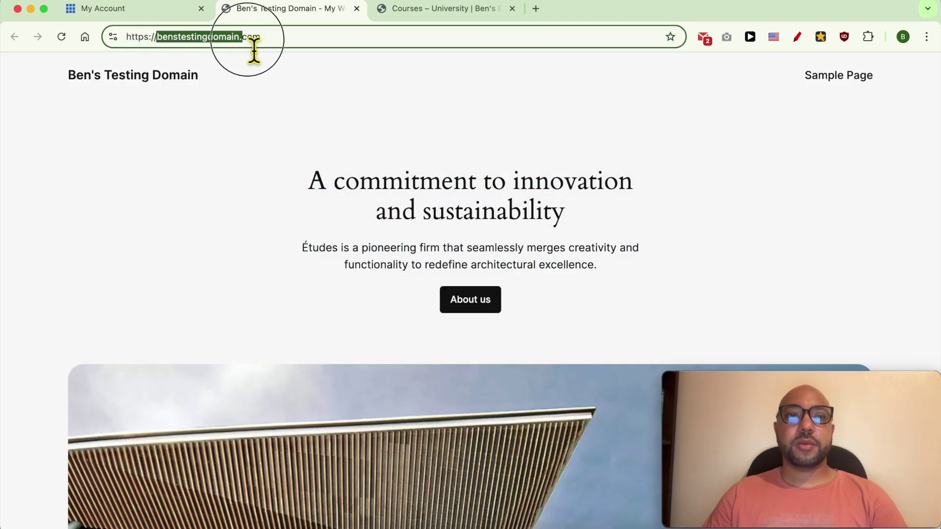
pyautogui.click(156, 11)
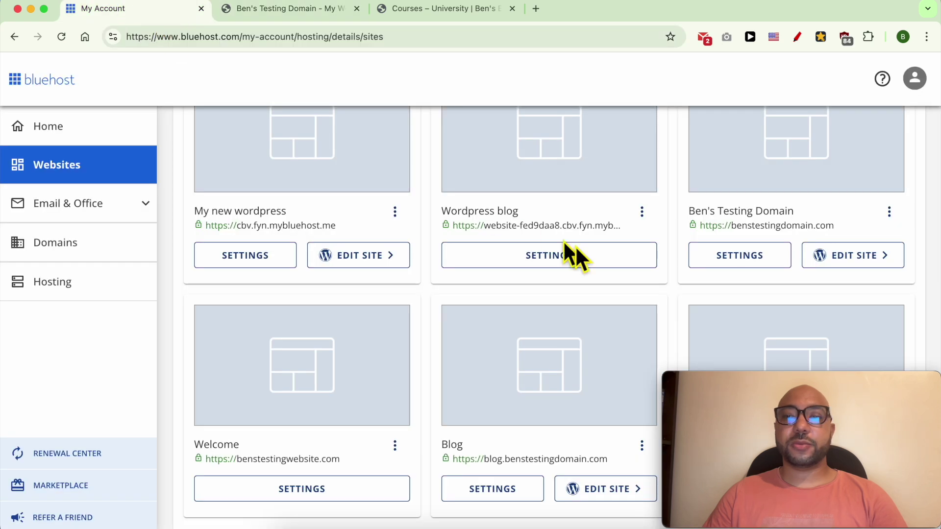
# Step: Open Ben's Testing Domain settings, close both leftover cPanel tabs, and launch File Manager from Quick Links
pyautogui.scroll(2, 568, 247)
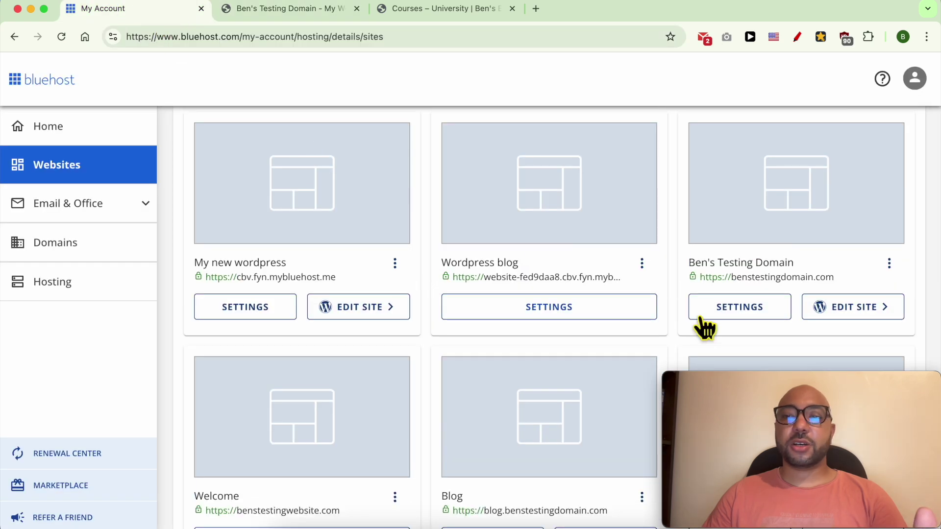
pyautogui.click(740, 307)
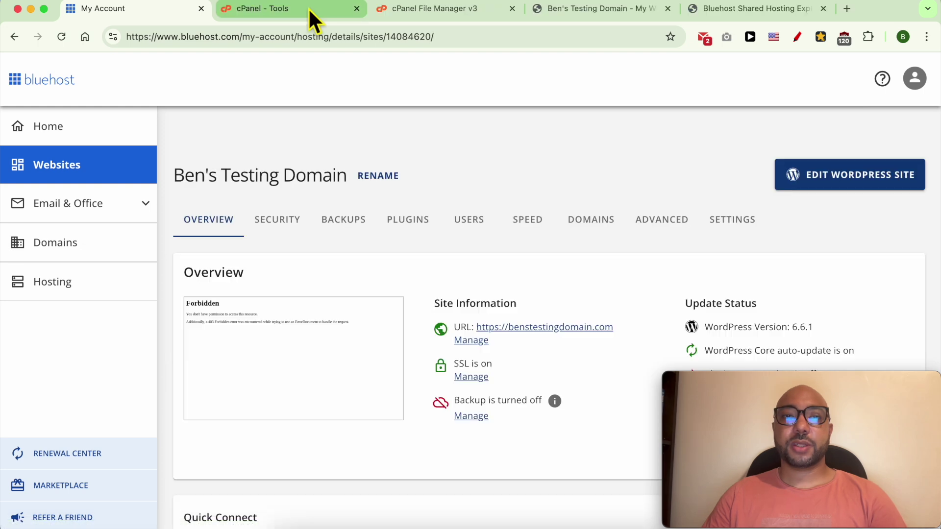
pyautogui.middleClick(307, 8)
pyautogui.middleClick(293, 8)
pyautogui.scroll(-6, 481, 277)
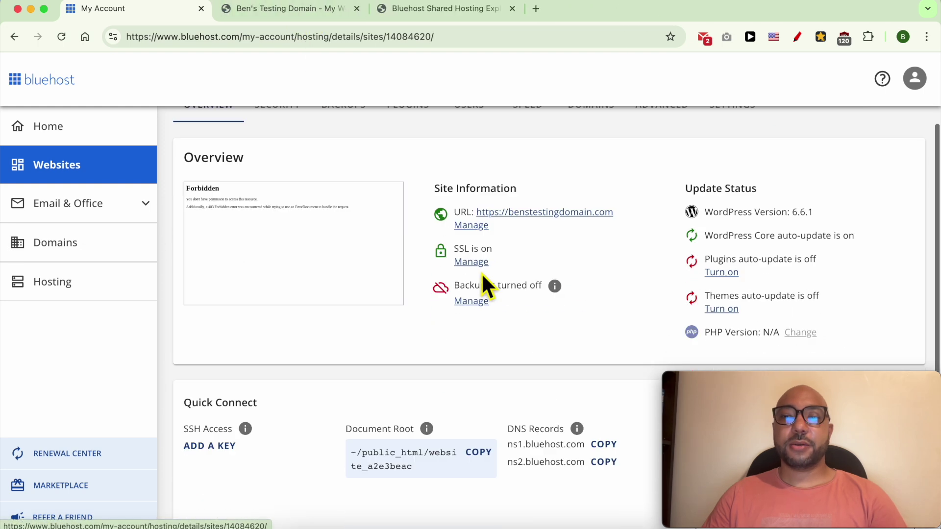
pyautogui.tripleClick(749, 215)
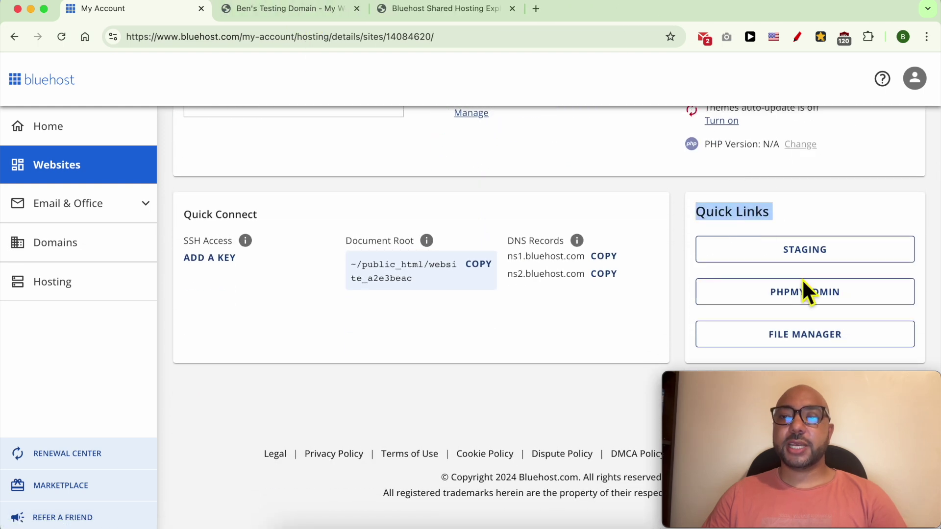
pyautogui.click(822, 339)
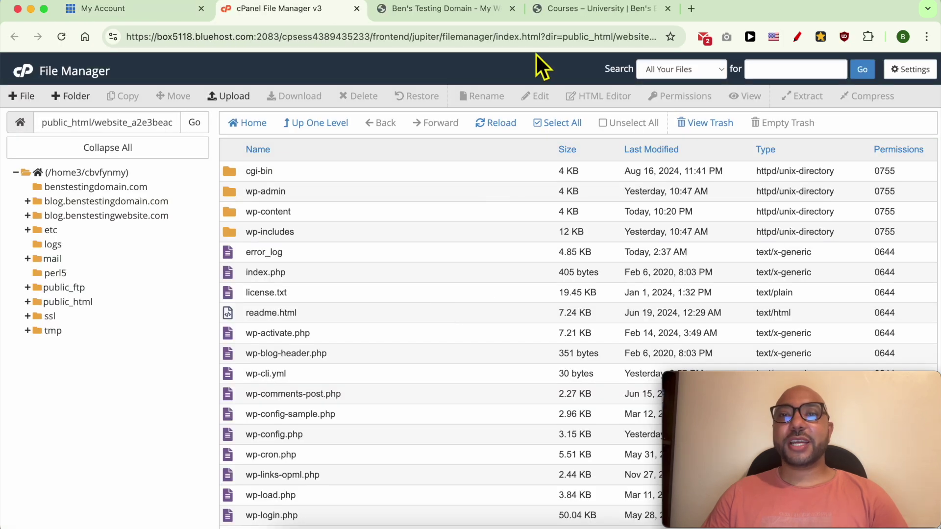
# Step: Switch to the University Courses page and highlight the site title and the word 'University'
pyautogui.click(554, 11)
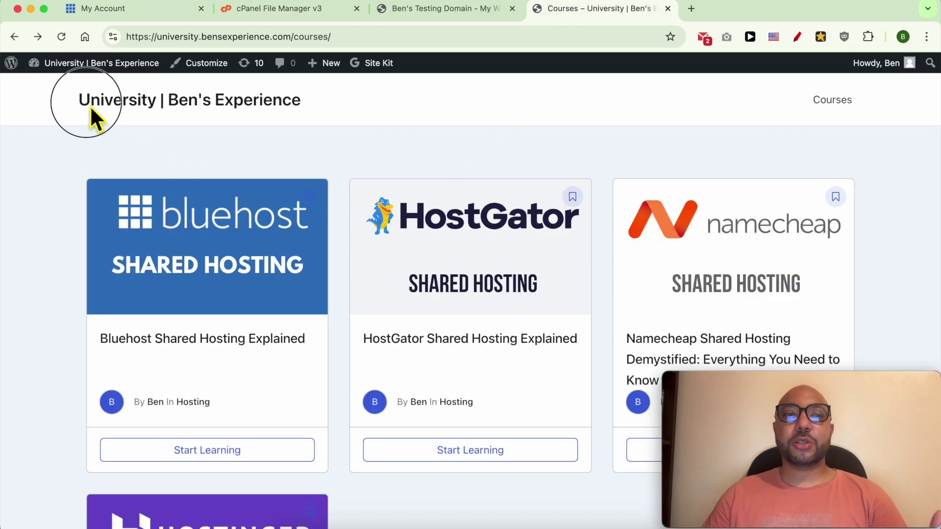
pyautogui.tripleClick(384, 110)
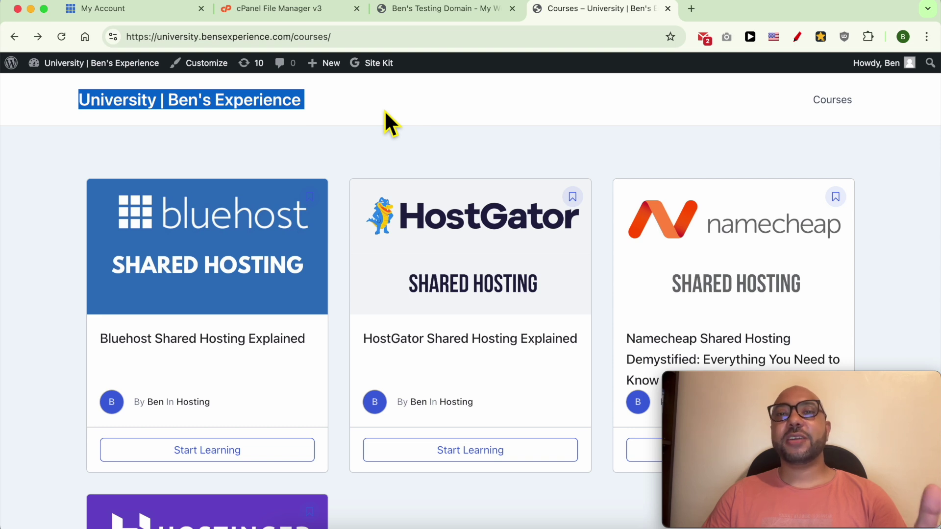
pyautogui.doubleClick(118, 100)
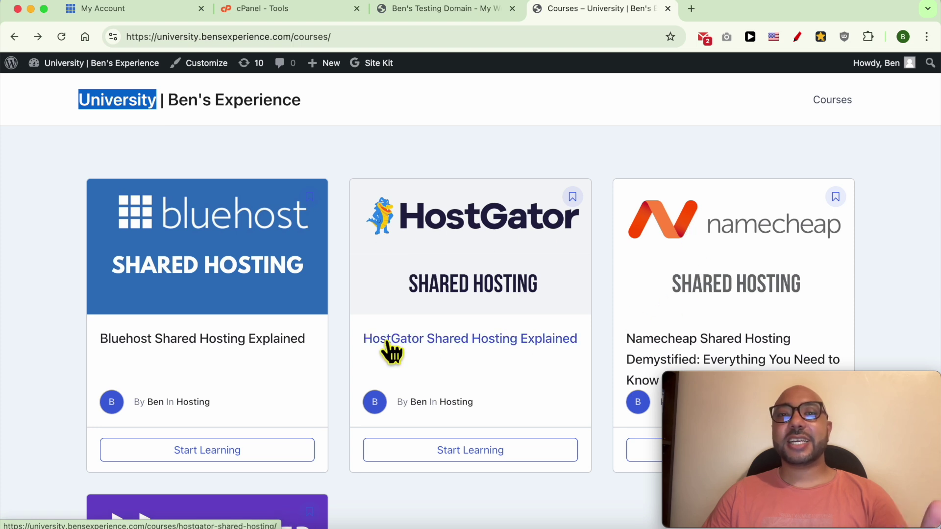
# Step: Open the Bluehost Shared Hosting Explained course and expand Website Setup and Management and Email Management
pyautogui.click(216, 260)
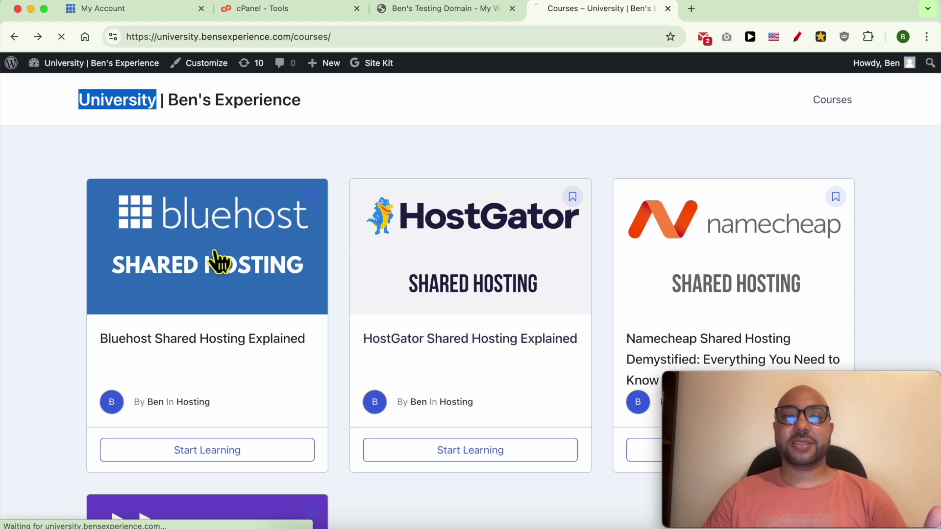
pyautogui.scroll(-10, 330, 339)
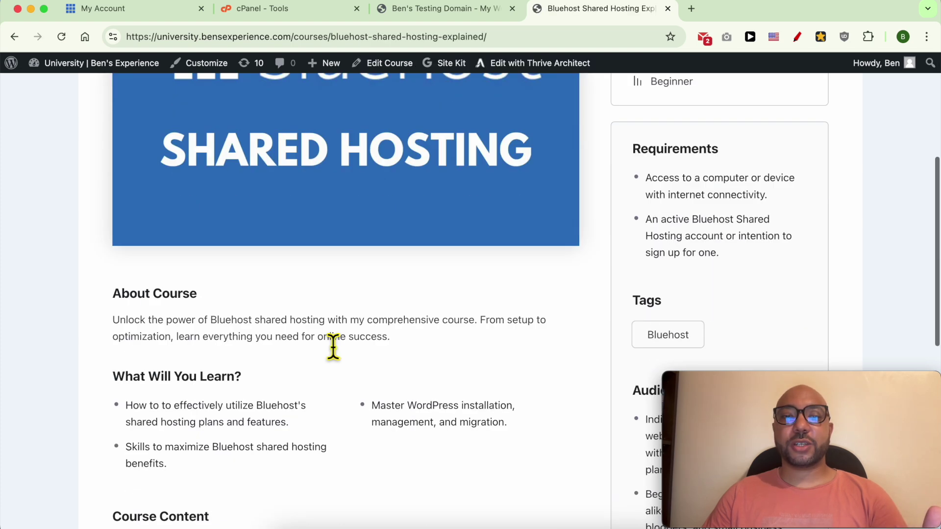
pyautogui.scroll(-3, 196, 323)
pyautogui.click(143, 291)
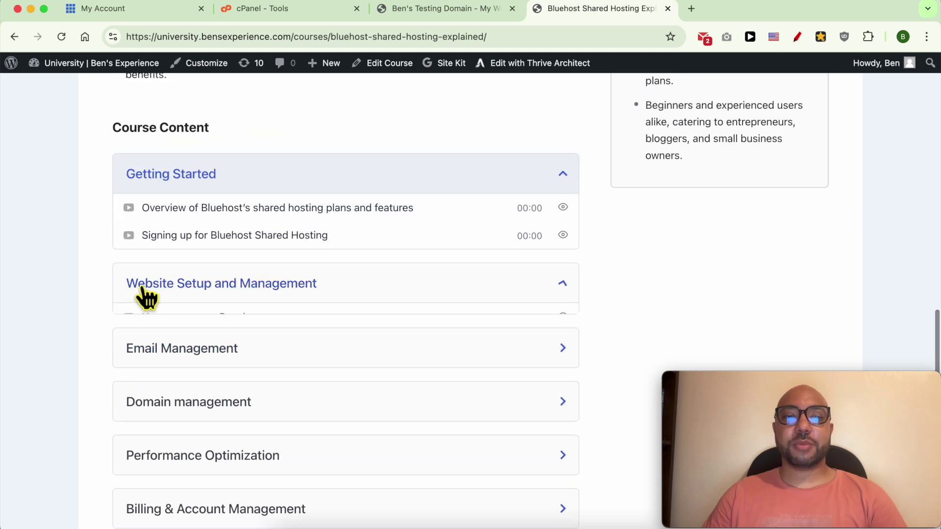
pyautogui.scroll(-1, 177, 300)
pyautogui.scroll(-3, 186, 304)
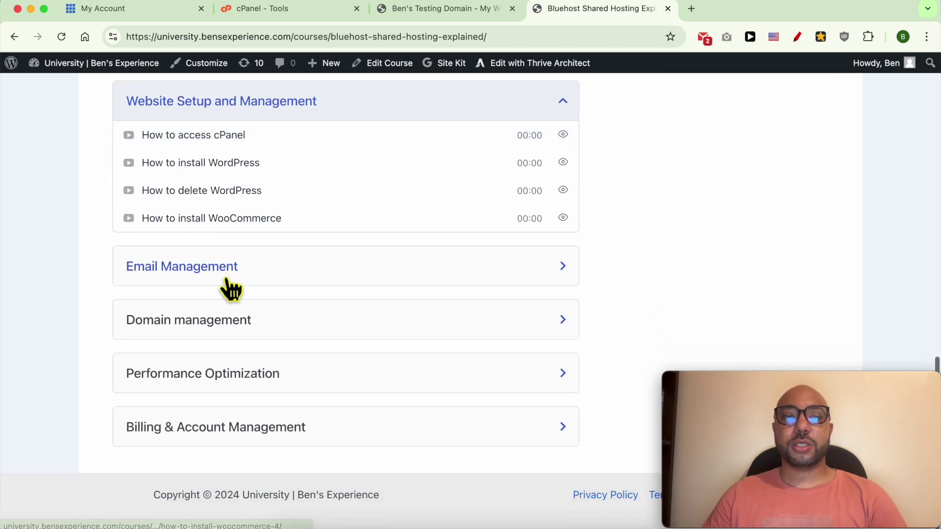
pyautogui.click(227, 274)
# Step: Expand Domain management, Performance Optimization and Billing & Account Management, then return to File Manager
pyautogui.scroll(-2, 233, 282)
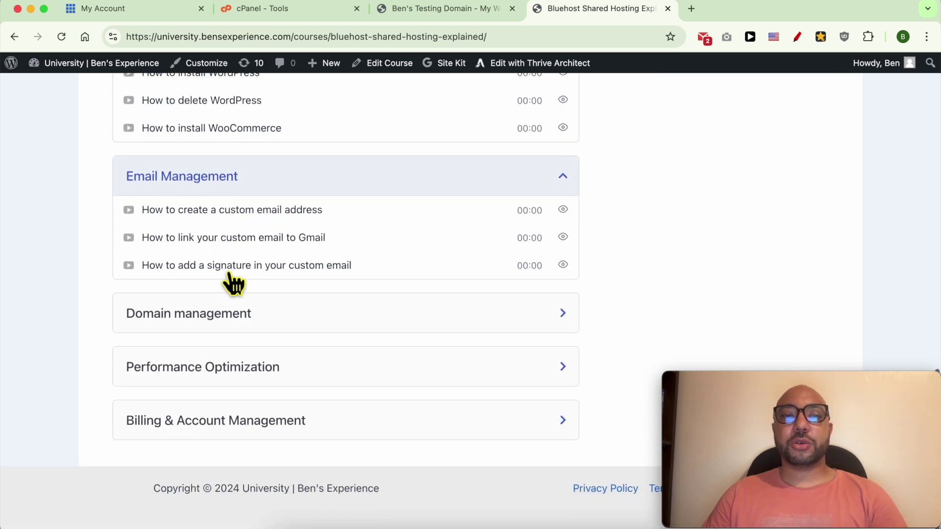
pyautogui.click(231, 325)
pyautogui.scroll(-2, 247, 333)
pyautogui.click(233, 369)
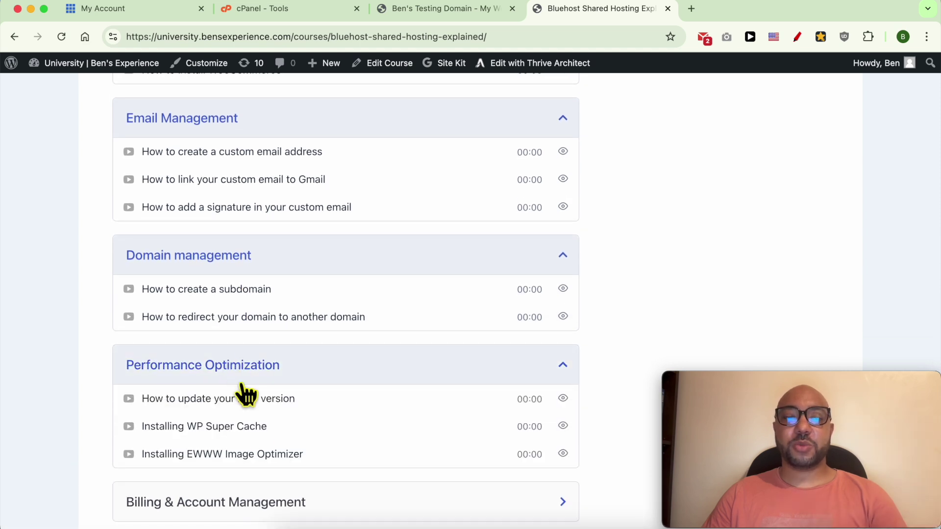
pyautogui.scroll(-2, 247, 401)
pyautogui.click(255, 431)
pyautogui.scroll(-3, 142, 422)
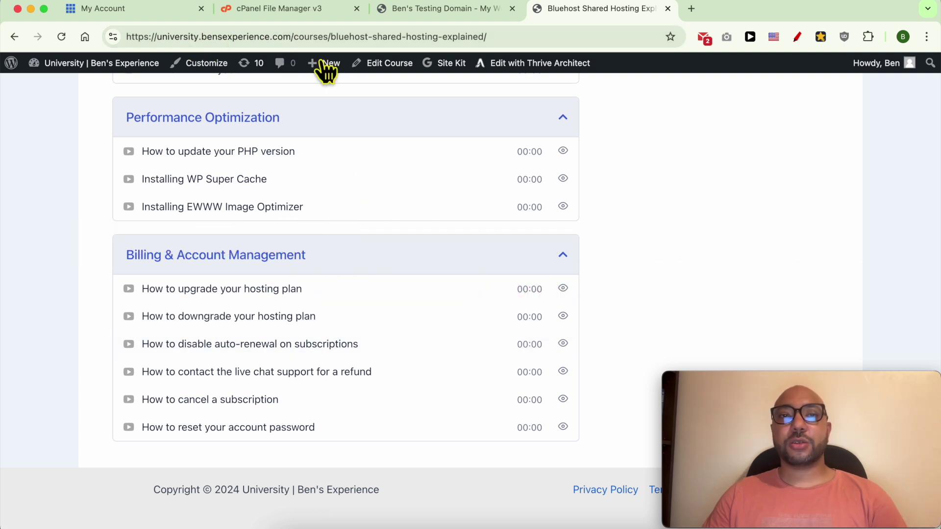
pyautogui.click(255, 12)
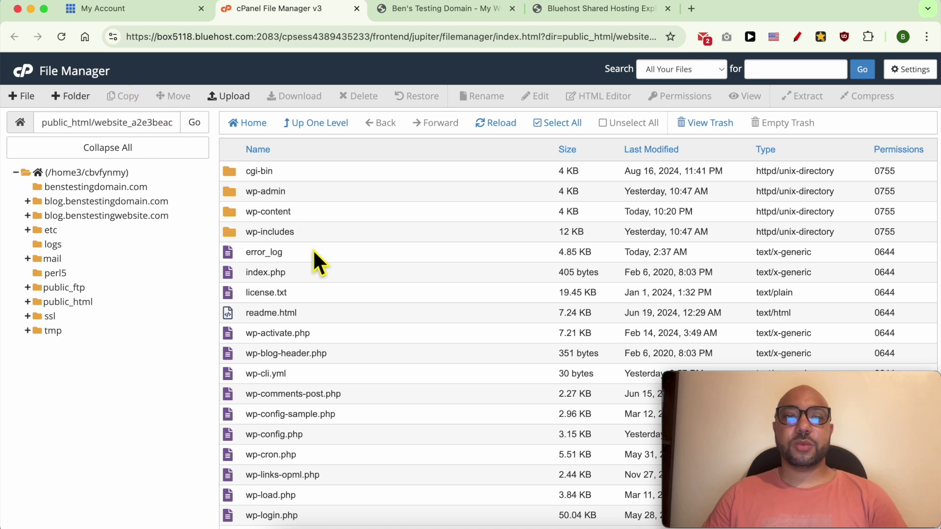
# Step: Select every file and folder in the site folder and choose Compress as a Zip Archive
pyautogui.click(367, 216)
pyautogui.scroll(-3, 370, 304)
pyautogui.click(352, 520)
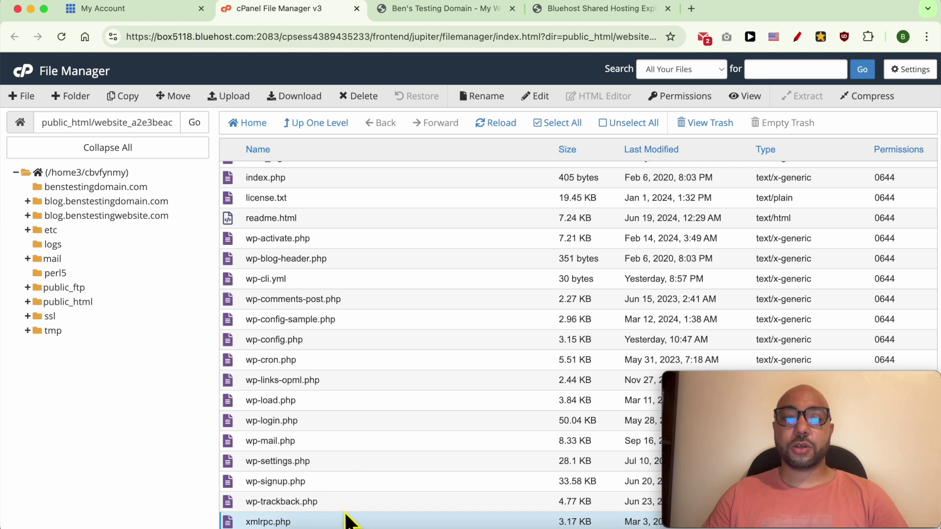
pyautogui.scroll(3, 355, 431)
pyautogui.click(325, 171)
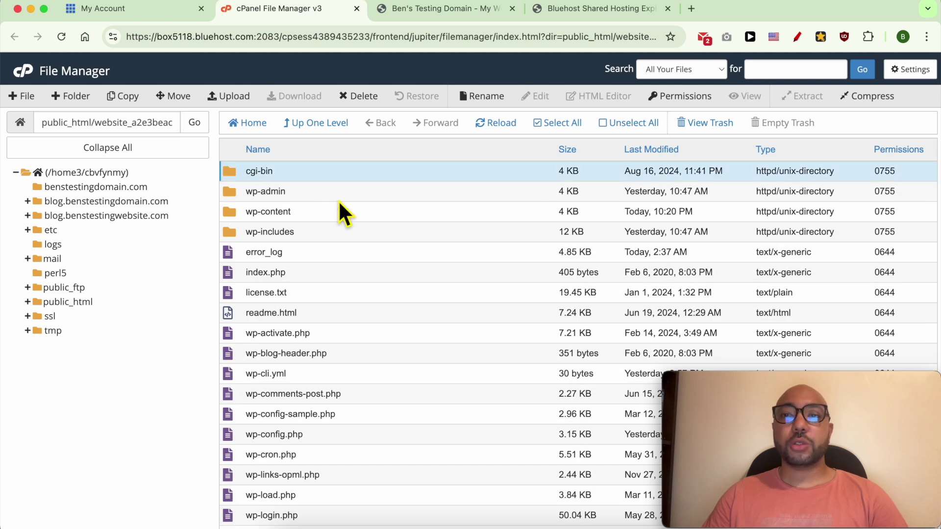
pyautogui.click(557, 128)
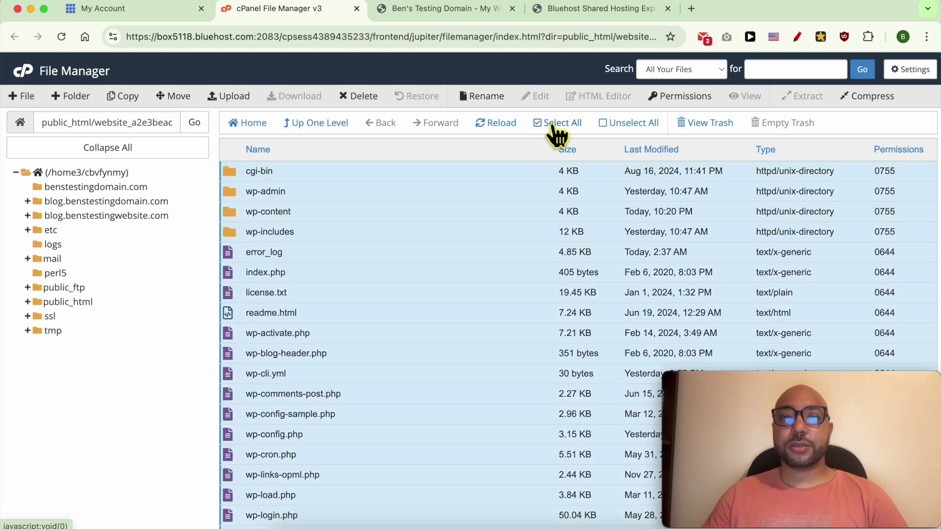
pyautogui.rightClick(393, 191)
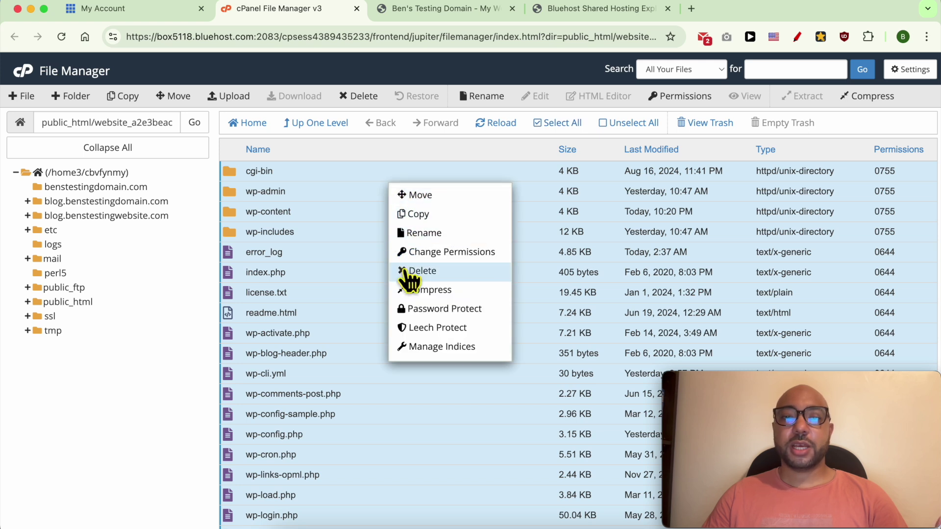
pyautogui.click(412, 291)
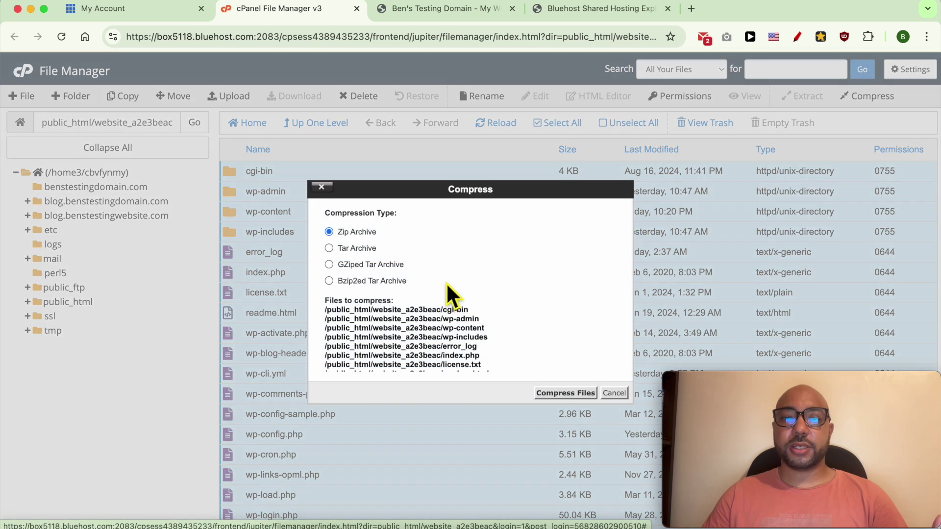
# Step: Build the cgi-bin.zip archive and close the Compression Results once it finishes
pyautogui.click(571, 395)
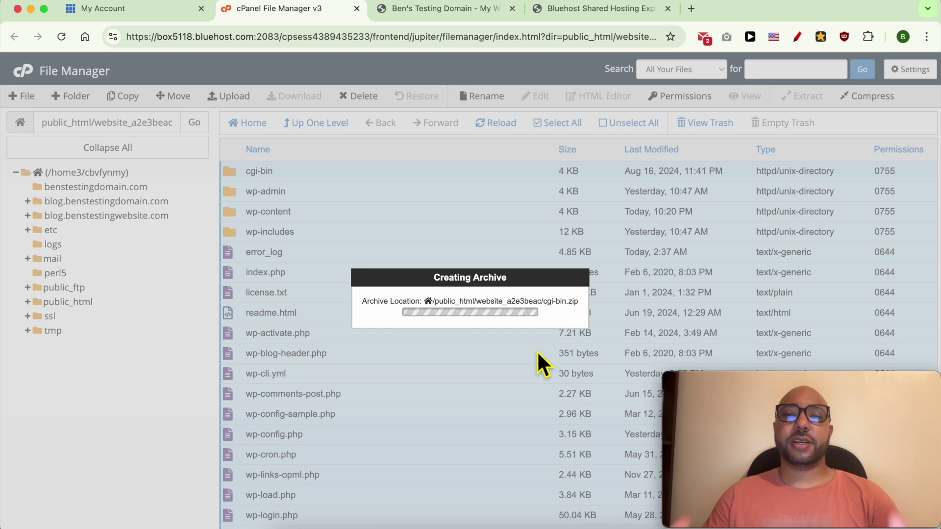
pyautogui.moveTo(578, 302); pyautogui.dragTo(552, 312)
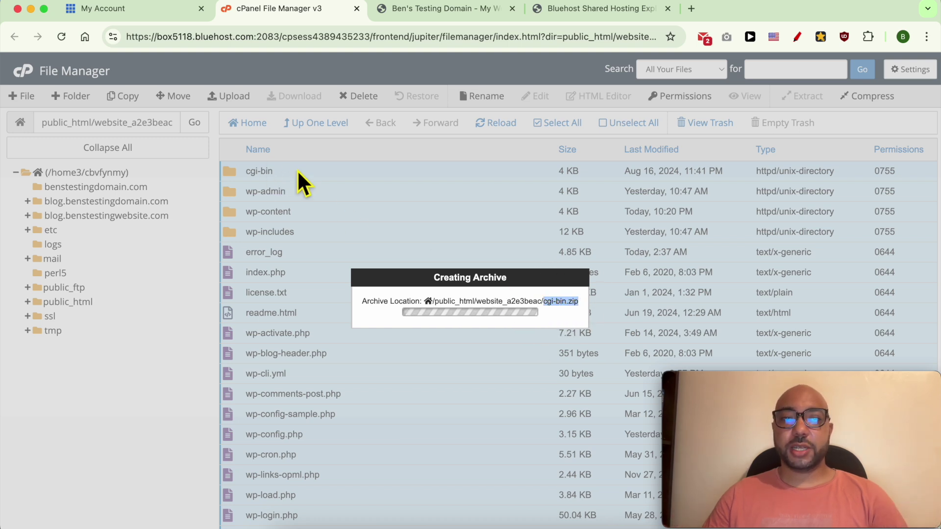
pyautogui.moveTo(349, 161); pyautogui.dragTo(258, 142)
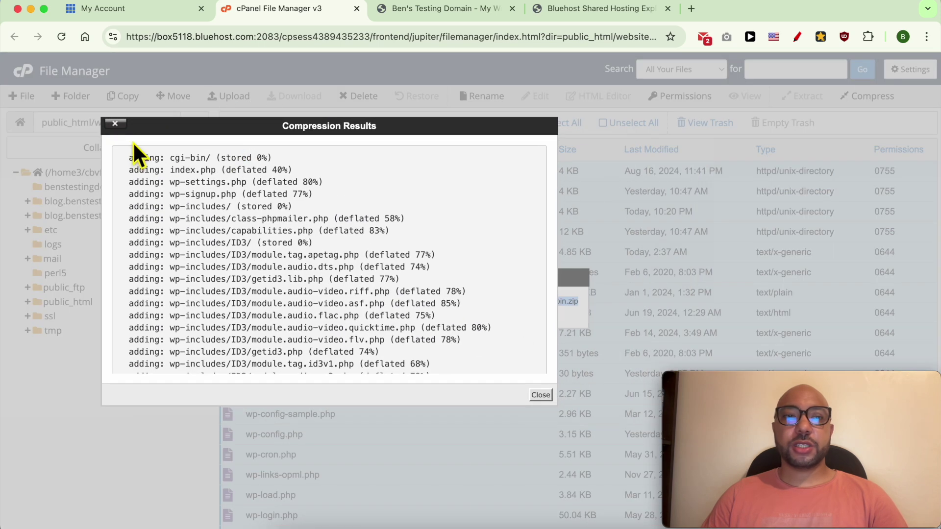
pyautogui.click(117, 125)
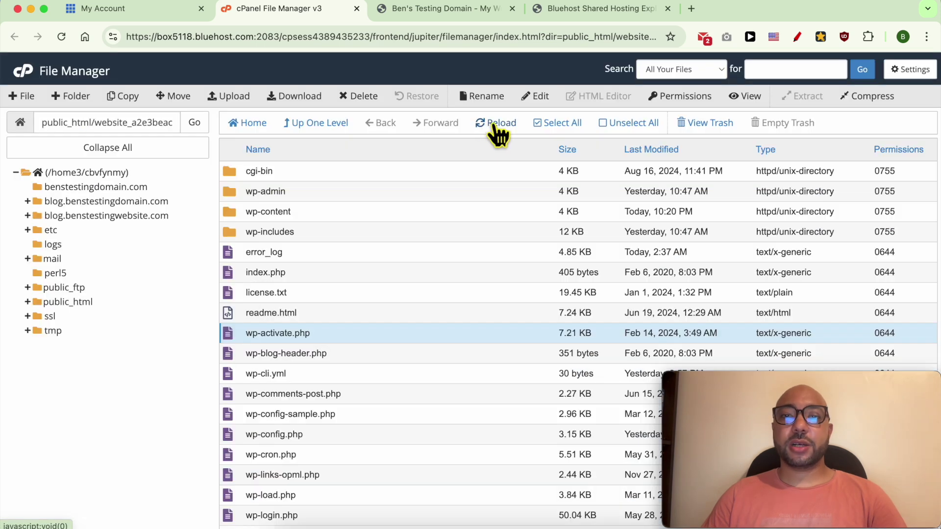
# Step: Reload the list and download the 98.46 MB cgi-bin.zip, checking its progress in Chrome's downloads
pyautogui.click(496, 131)
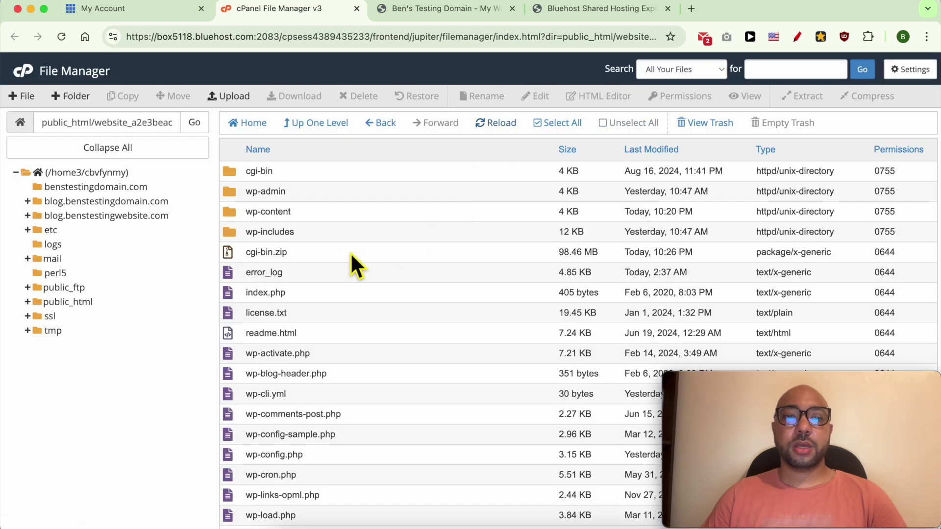
pyautogui.click(333, 254)
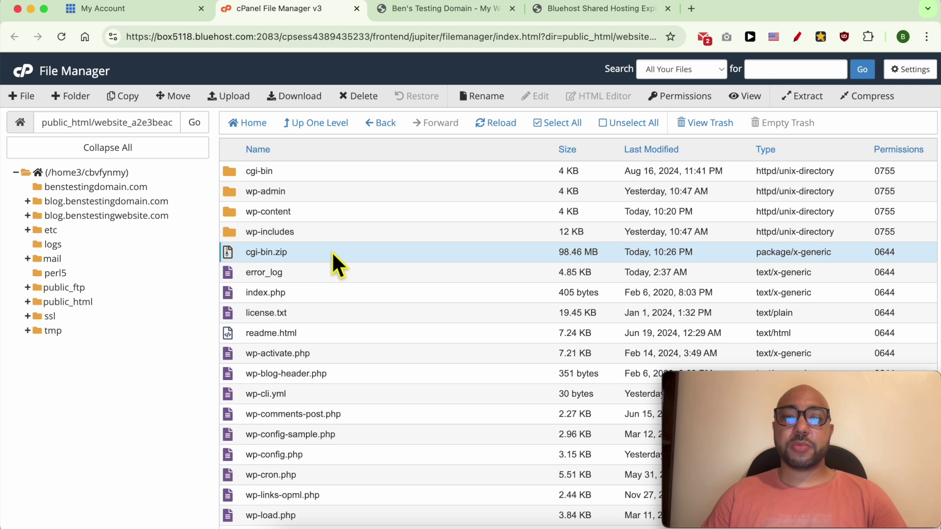
pyautogui.rightClick(316, 251)
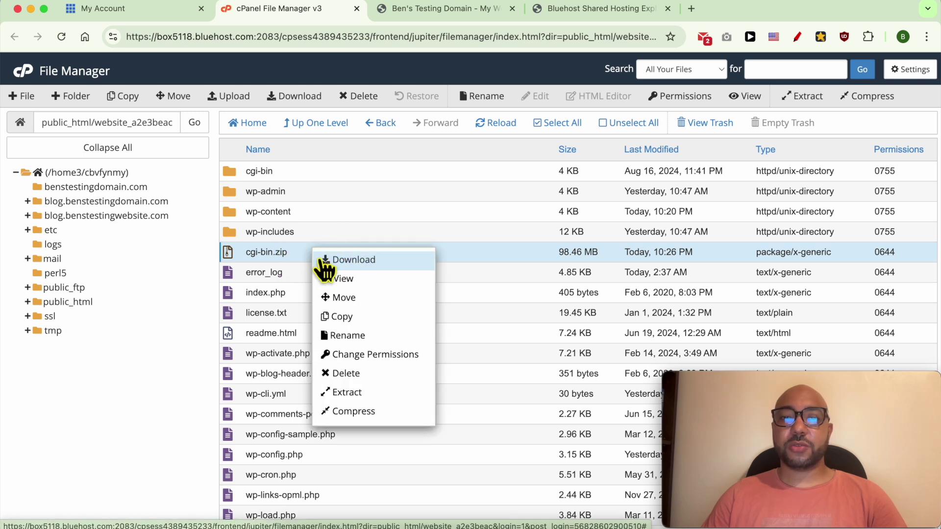
pyautogui.click(365, 264)
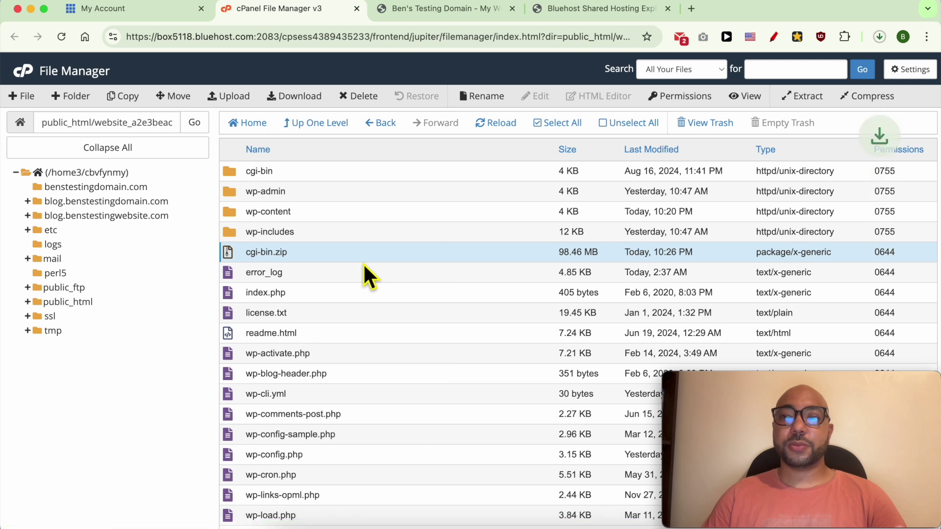
pyautogui.click(879, 37)
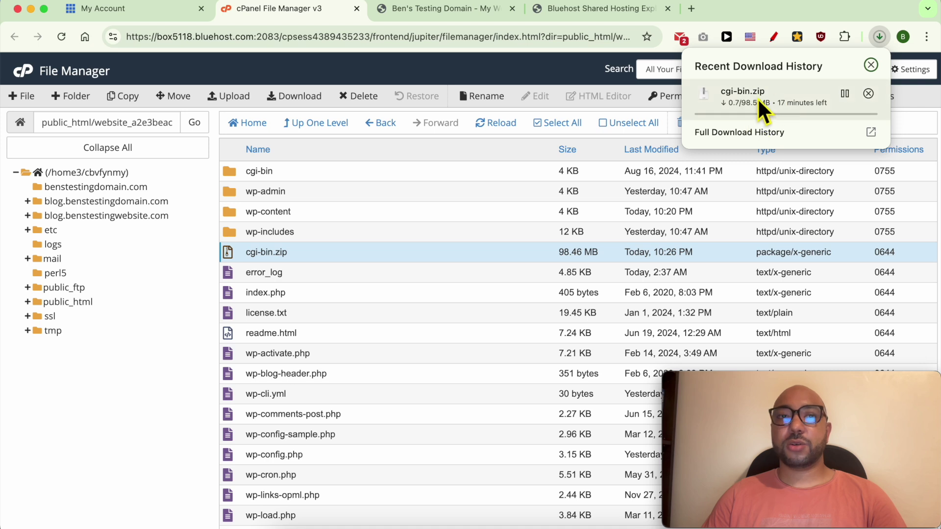
pyautogui.click(388, 235)
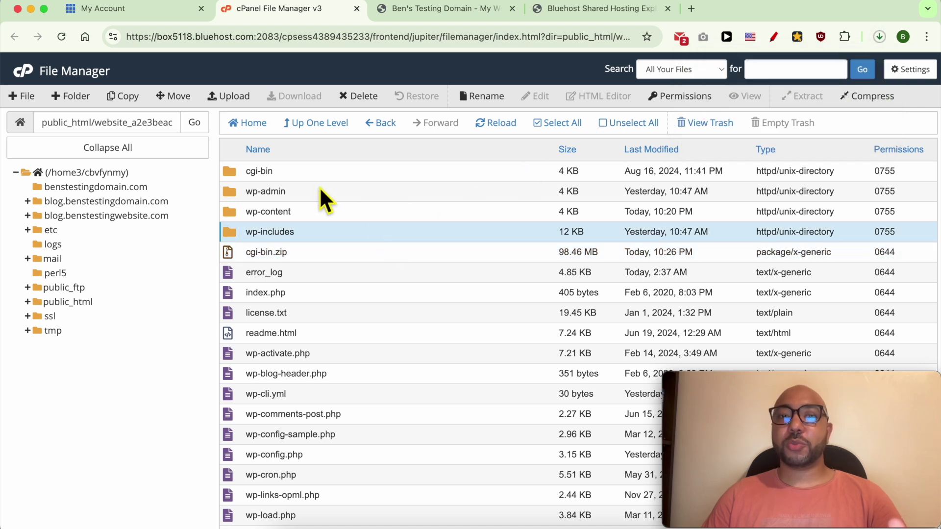
pyautogui.click(137, 11)
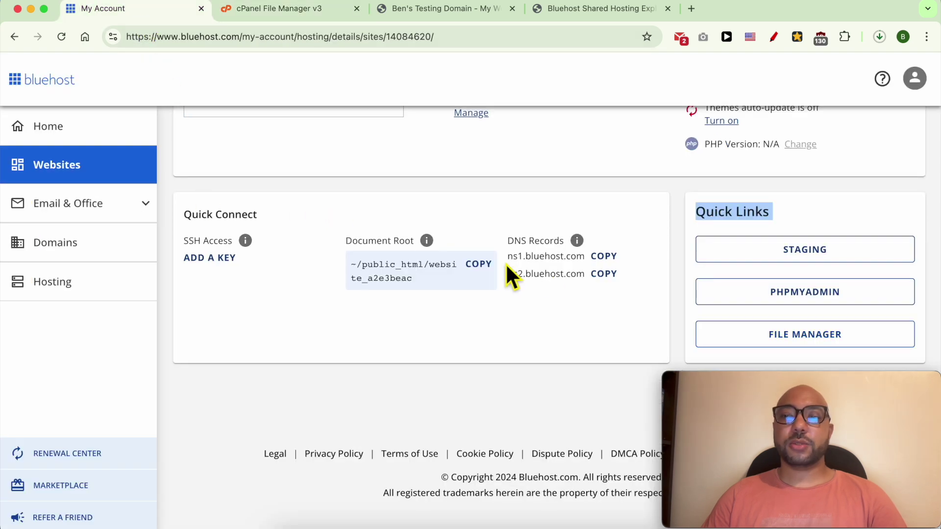
# Step: Launch phpMyAdmin for the site database and go to its Export page
pyautogui.click(779, 300)
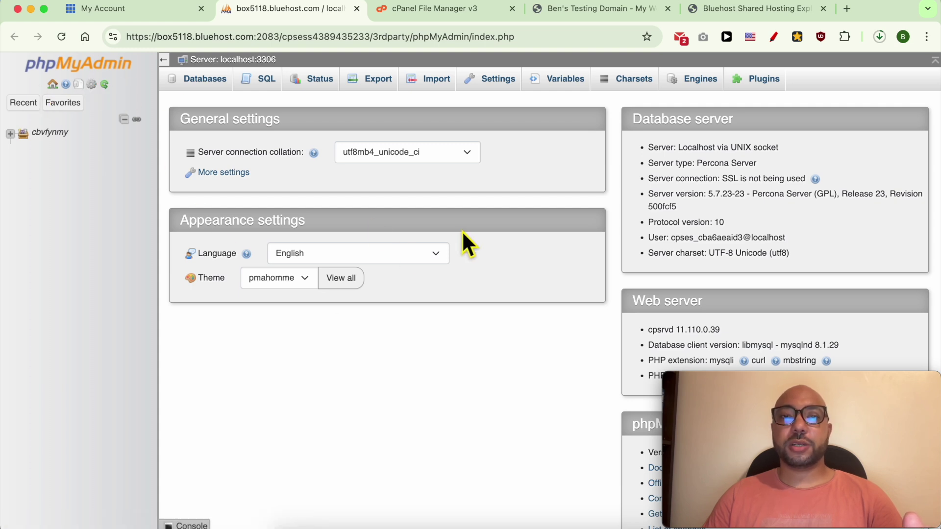
pyautogui.click(375, 90)
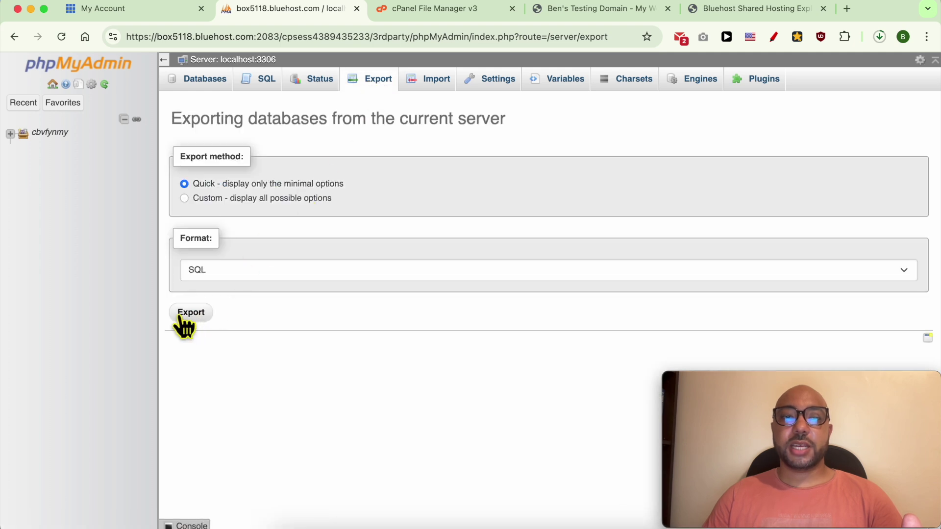
# Step: Export the databases via Quick method as SQL and confirm localhost.sql (632 KB) downloaded
pyautogui.click(196, 317)
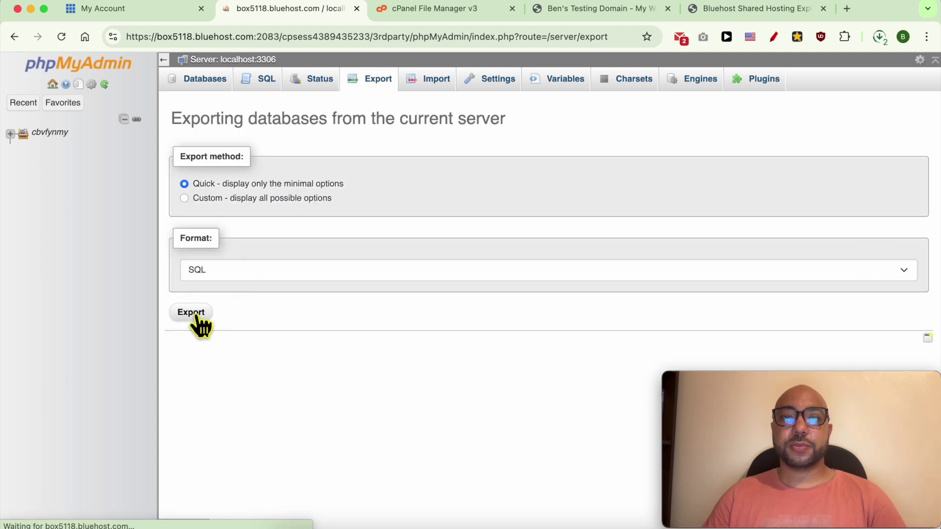
pyautogui.click(880, 37)
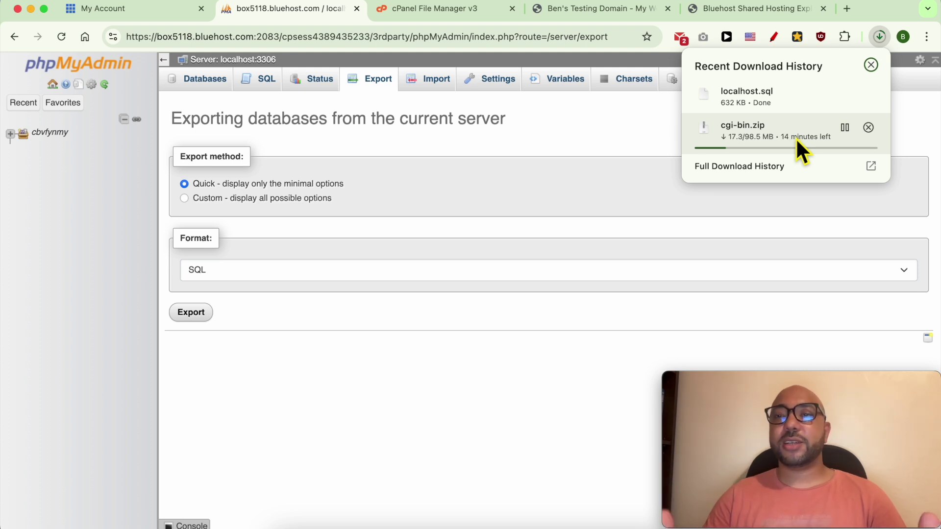
pyautogui.click(410, 366)
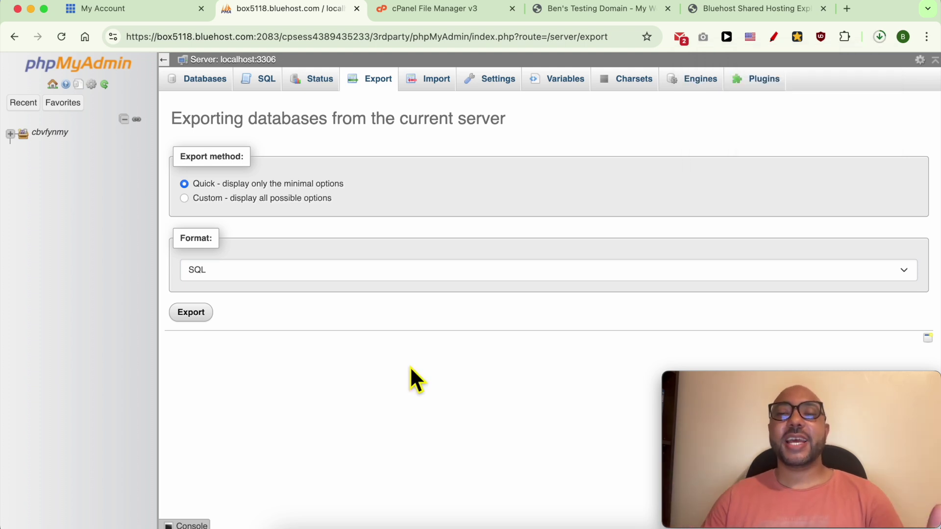